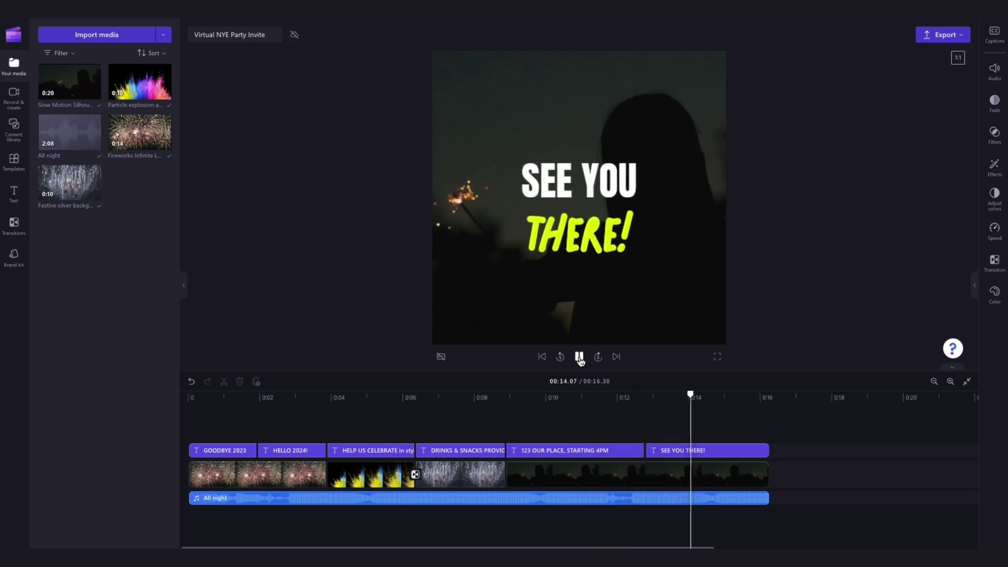
Pause the template preview on the opening GOODBYE 2023 title.
{"action": "left_click", "coordinate": [580, 357]}
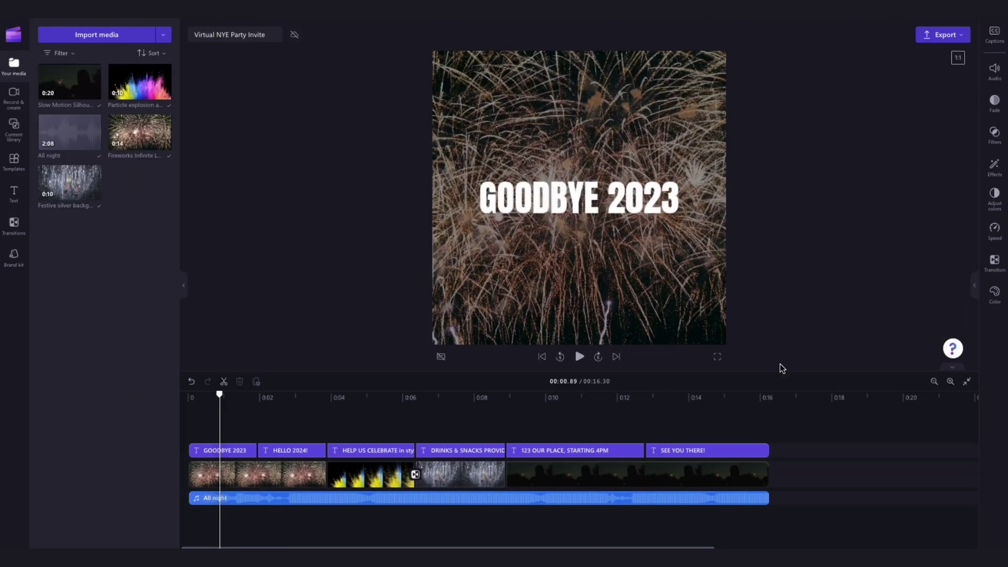
Pick out the 123 OUR PLACE, STARTING 4PM title on the timeline and in the preview.
{"action": "left_click", "coordinate": [528, 450]}
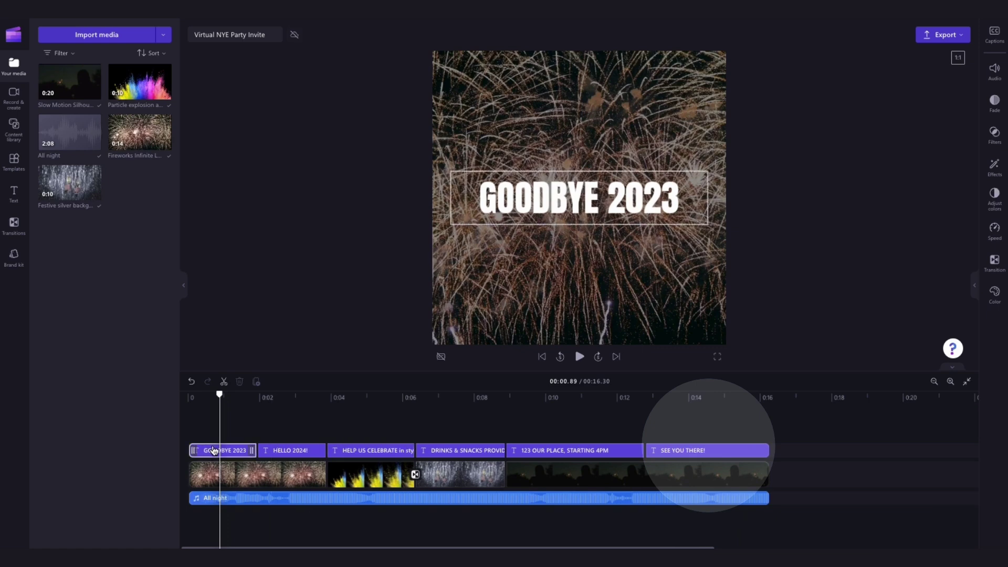
{"action": "left_click", "coordinate": [740, 453]}
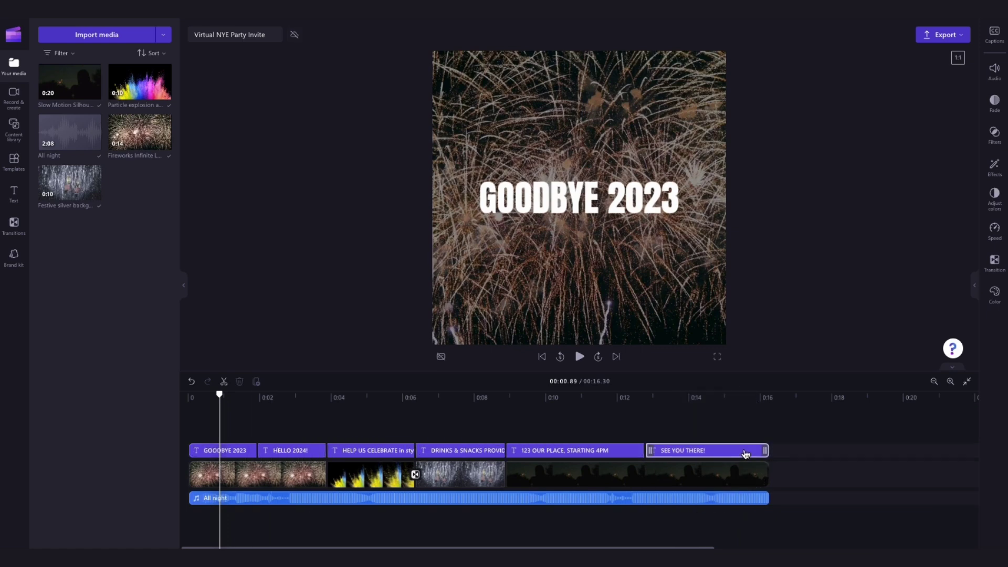
{"action": "left_click", "coordinate": [536, 451]}
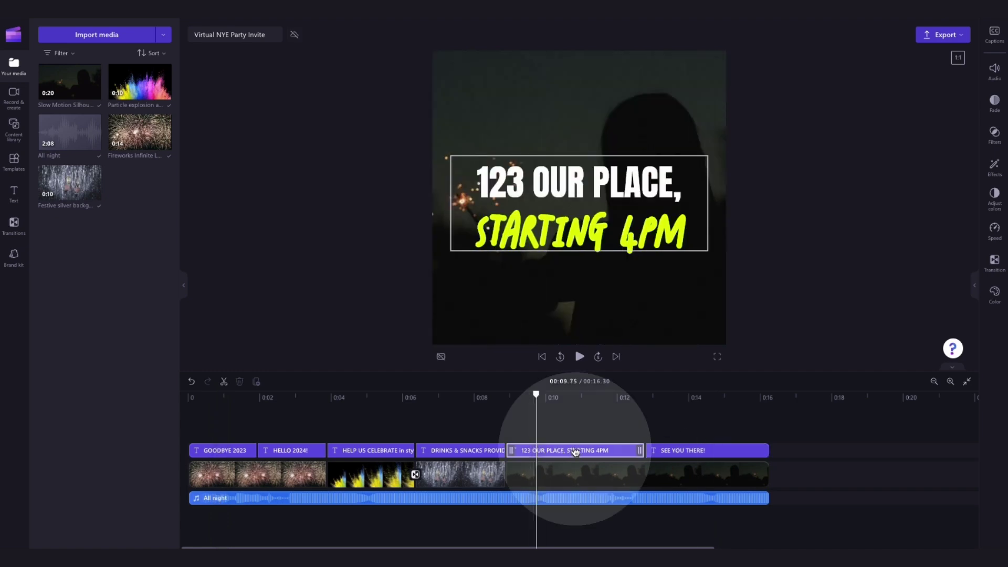
{"action": "left_click", "coordinate": [577, 452]}
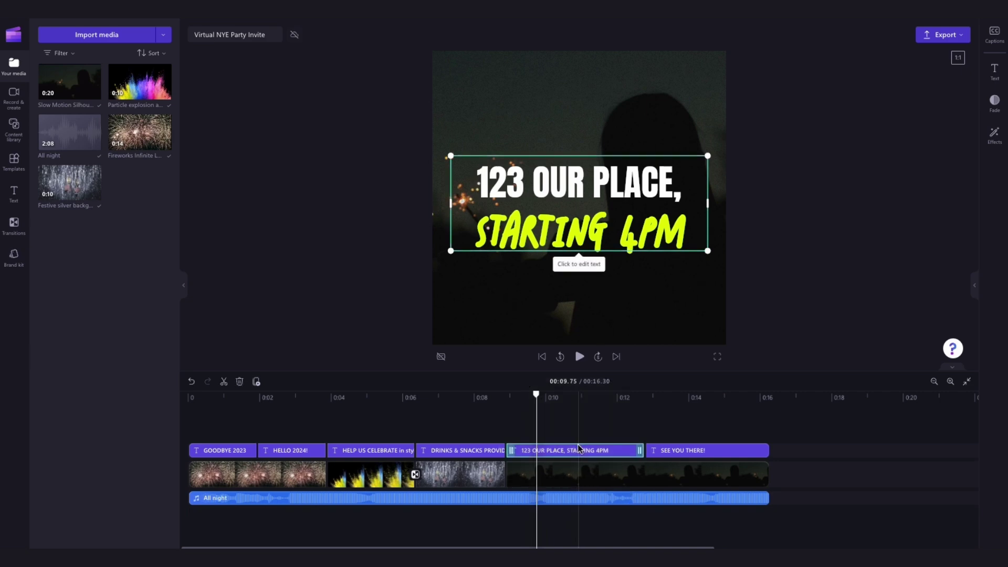
Replace '123 OUR PLACE' with '45 FAKE STREET' and change the start time from 4PM to 5PM.
{"action": "left_click", "coordinate": [995, 71]}
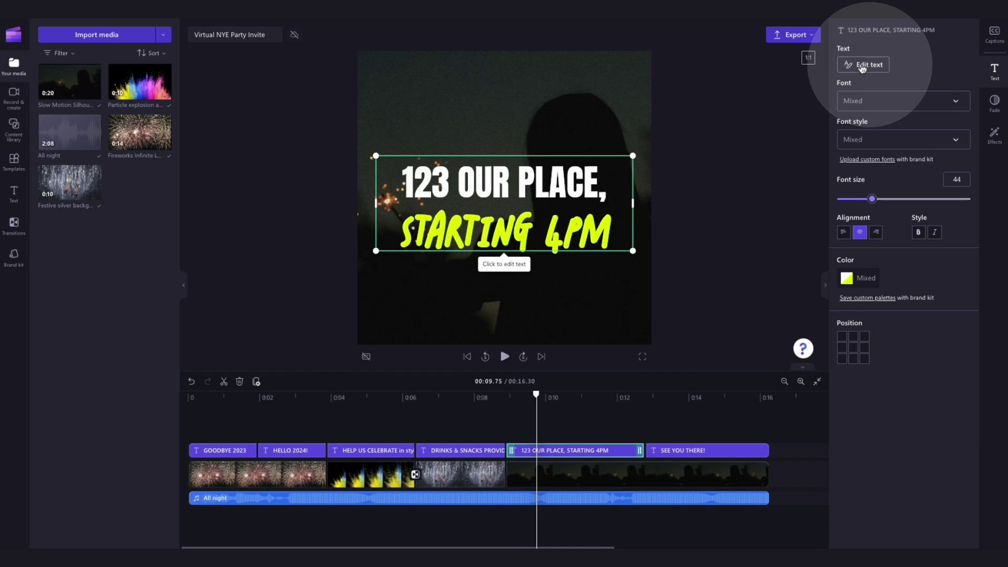
{"action": "left_click", "coordinate": [863, 66]}
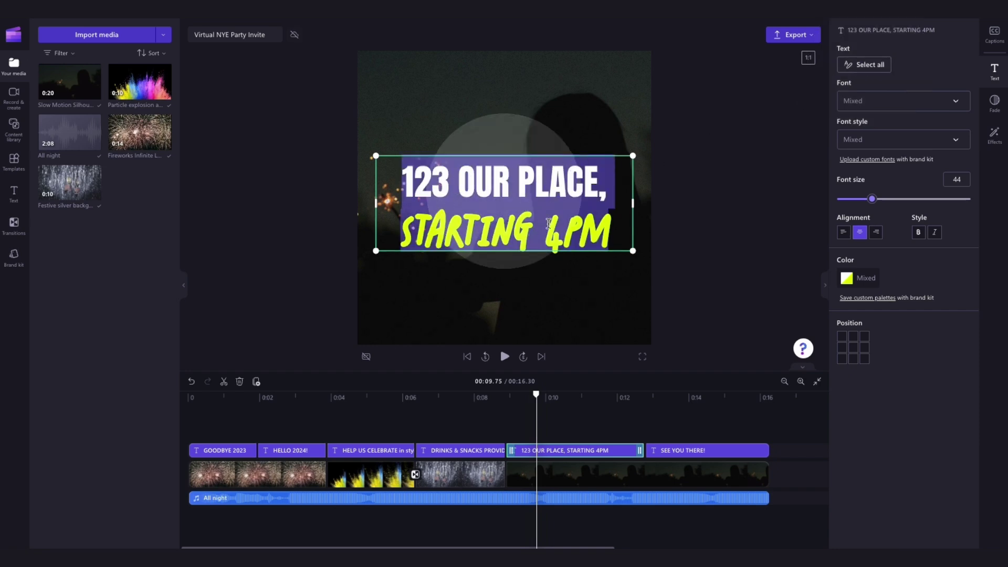
{"action": "left_click_drag", "start_coordinate": [598, 184], "coordinate": [407, 180]}
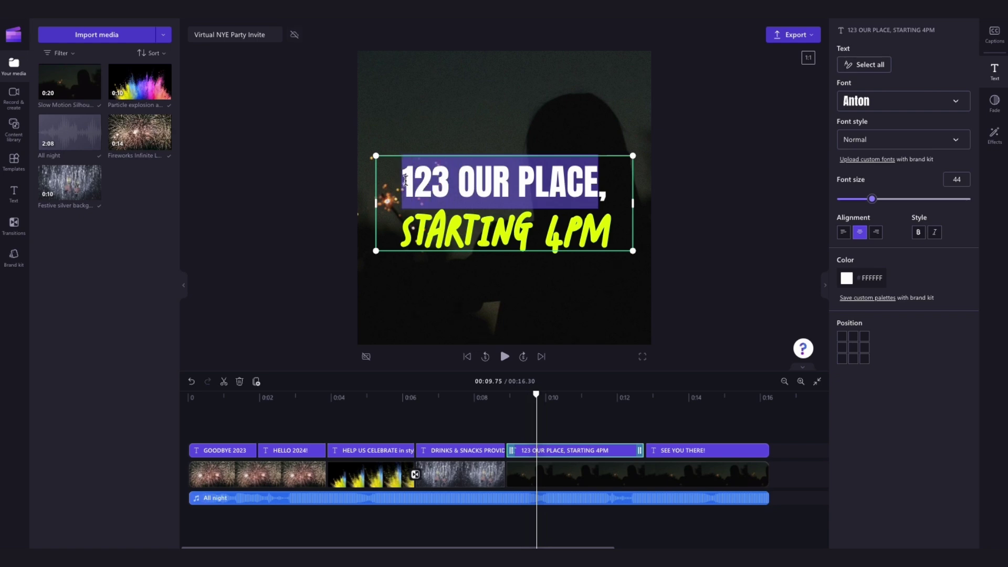
{"action": "type", "text": "45 FAKE S"}
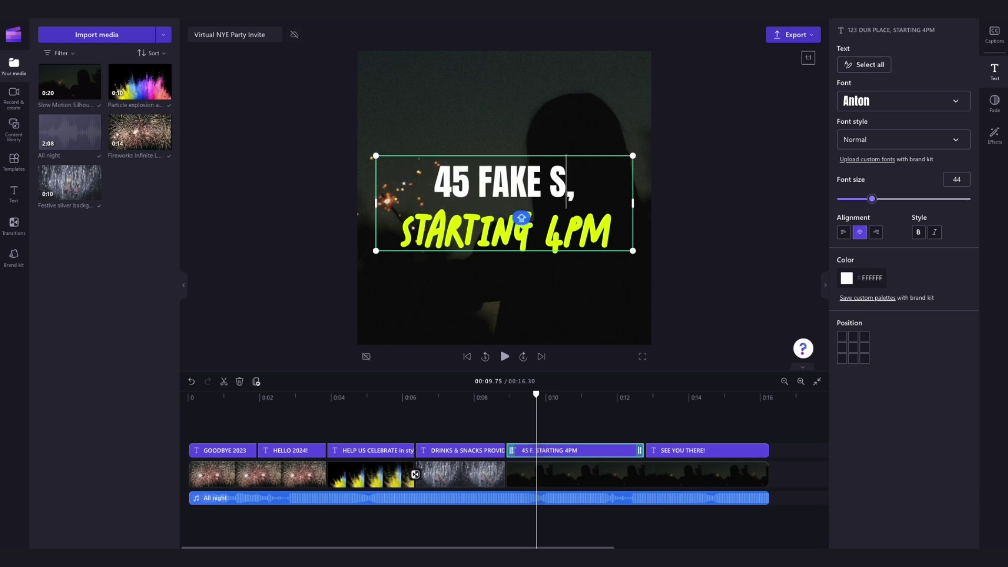
{"action": "type", "text": "TREET"}
{"action": "left_click", "coordinate": [562, 228]}
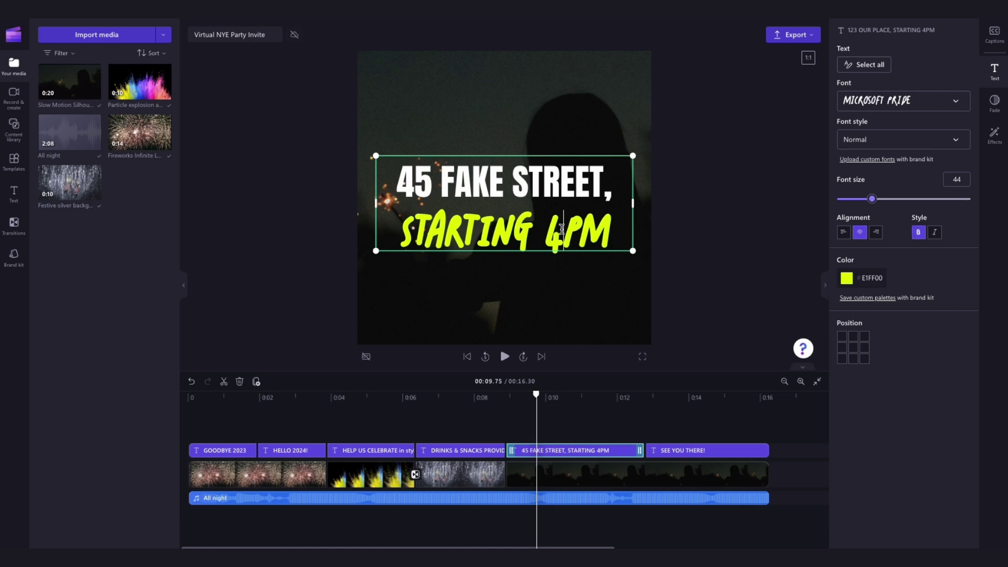
{"action": "key", "text": "BackSpace"}
{"action": "type", "text": "5"}
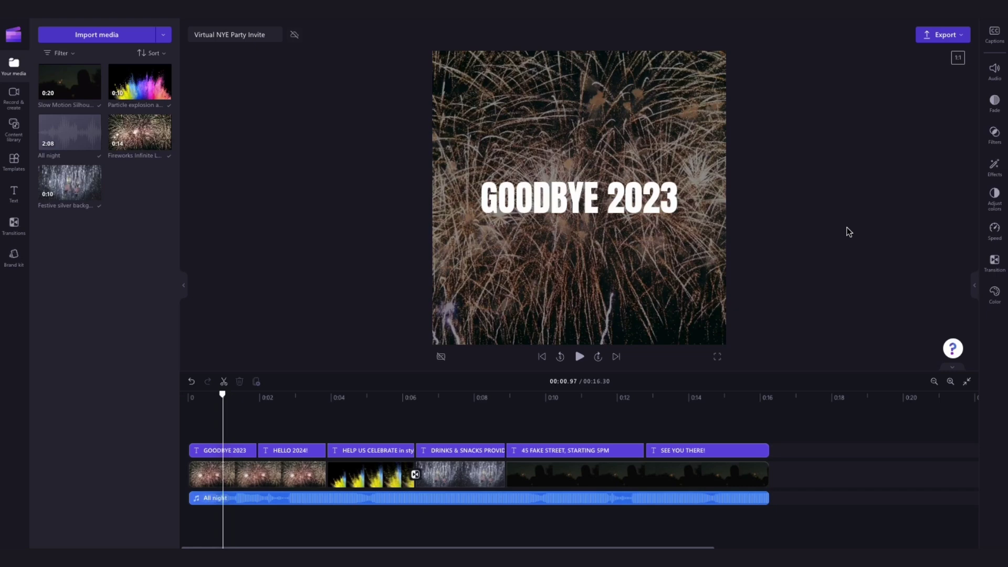
Select the HELLO 2024! title and show its text formatting settings.
{"action": "left_click", "coordinate": [574, 194]}
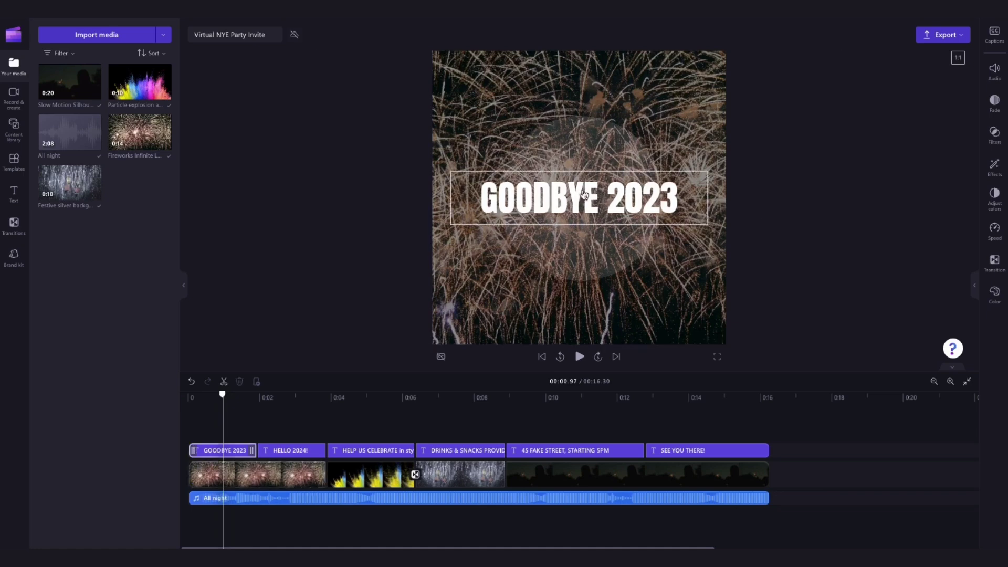
{"action": "left_click", "coordinate": [288, 426]}
{"action": "left_click", "coordinate": [607, 225]}
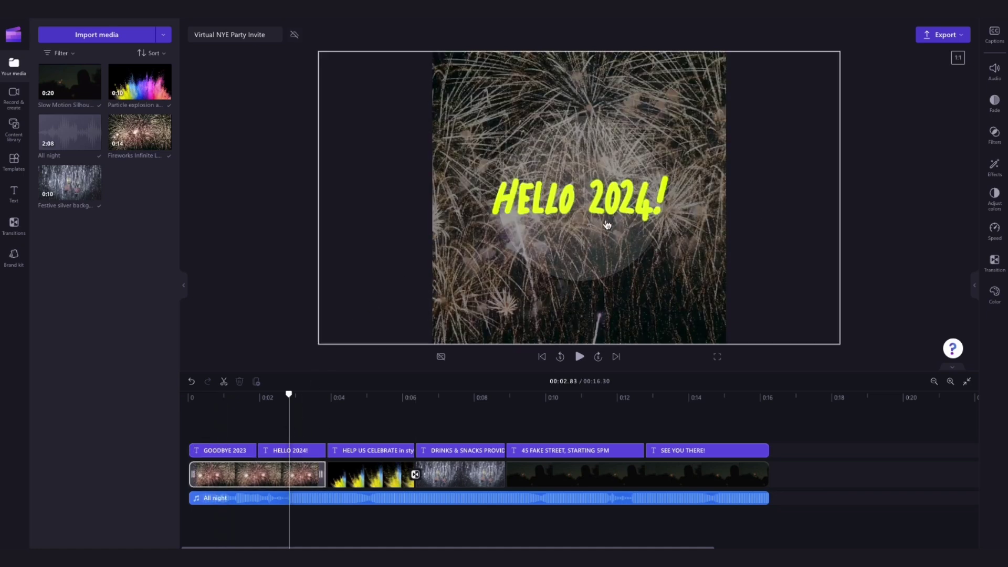
{"action": "left_click", "coordinate": [570, 205]}
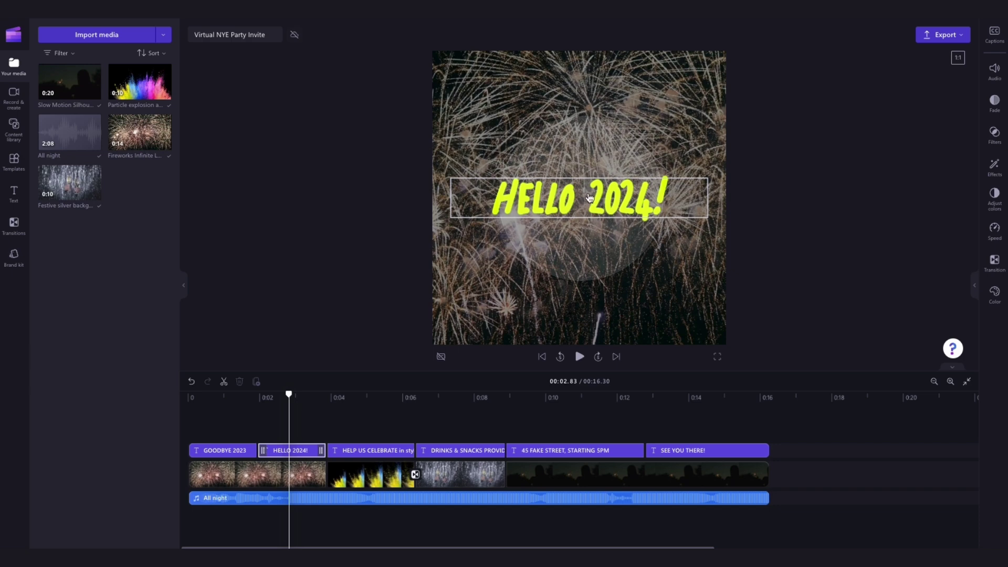
{"action": "left_click", "coordinate": [292, 452]}
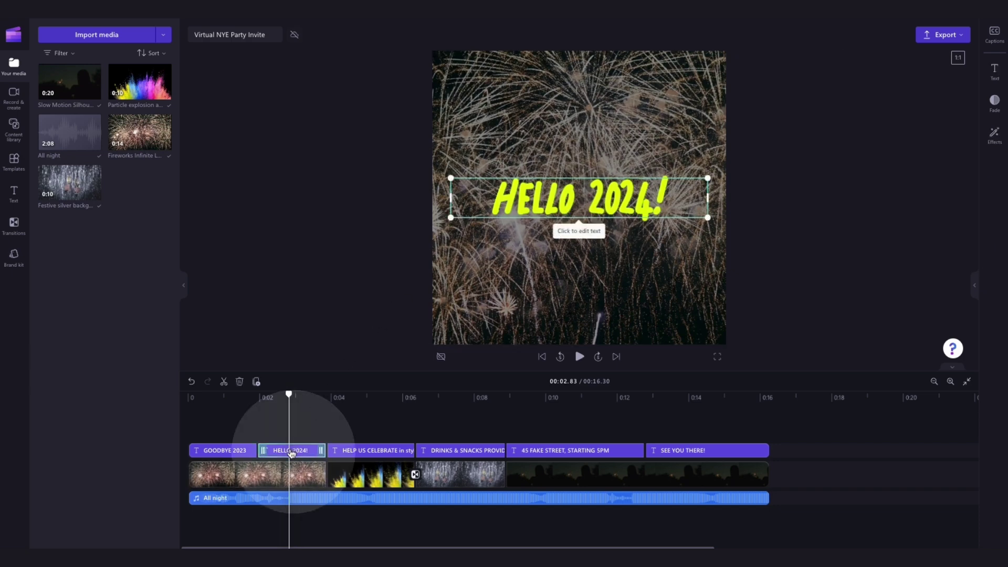
{"action": "left_click", "coordinate": [995, 71]}
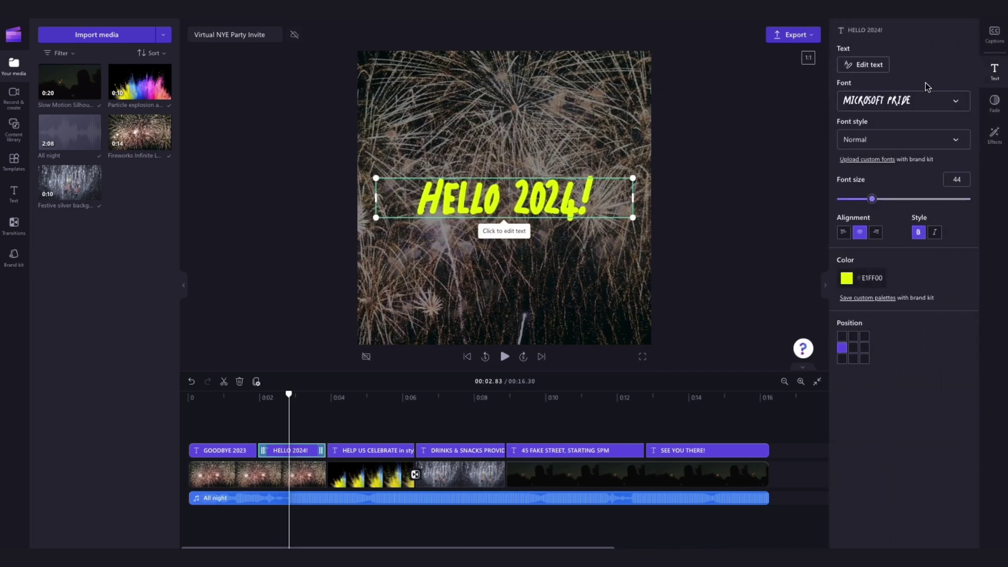
Try the Ultra, Spicy Rice, Rakkas and Delius fonts on the HELLO 2024! title.
{"action": "left_click", "coordinate": [927, 102]}
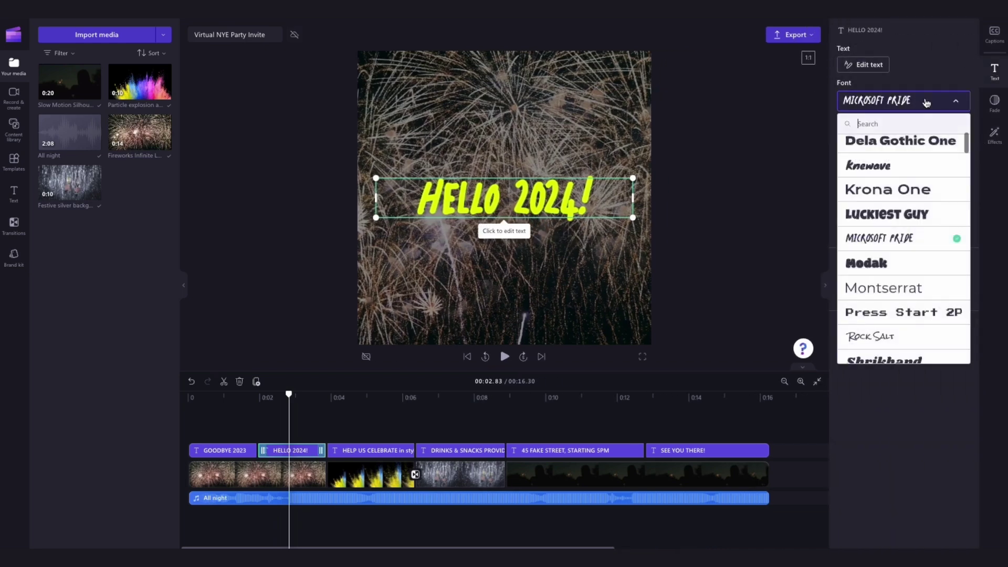
{"action": "scroll", "coordinate": [927, 307], "scroll_direction": "down", "scroll_amount": 8}
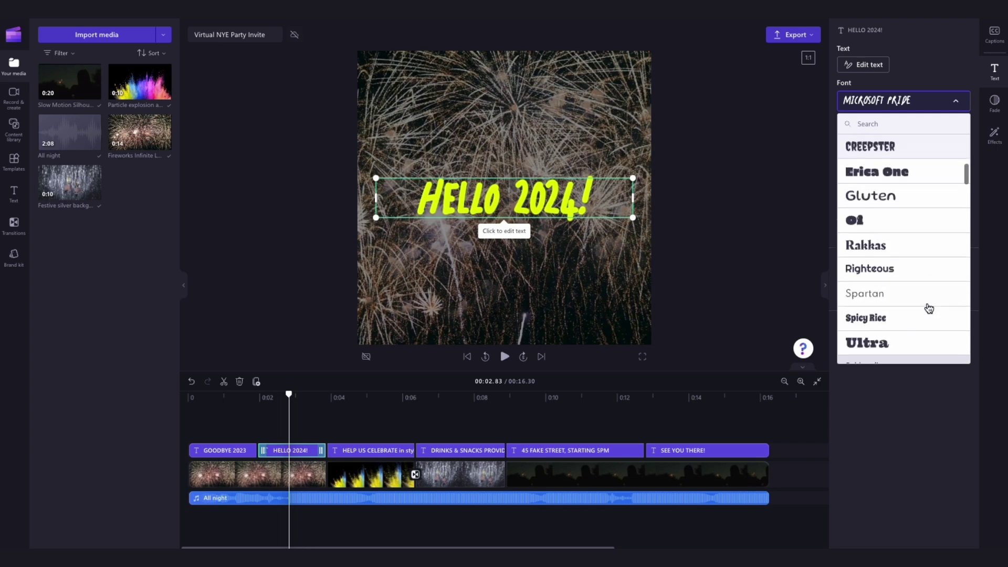
{"action": "scroll", "coordinate": [928, 308], "scroll_direction": "down", "scroll_amount": 3}
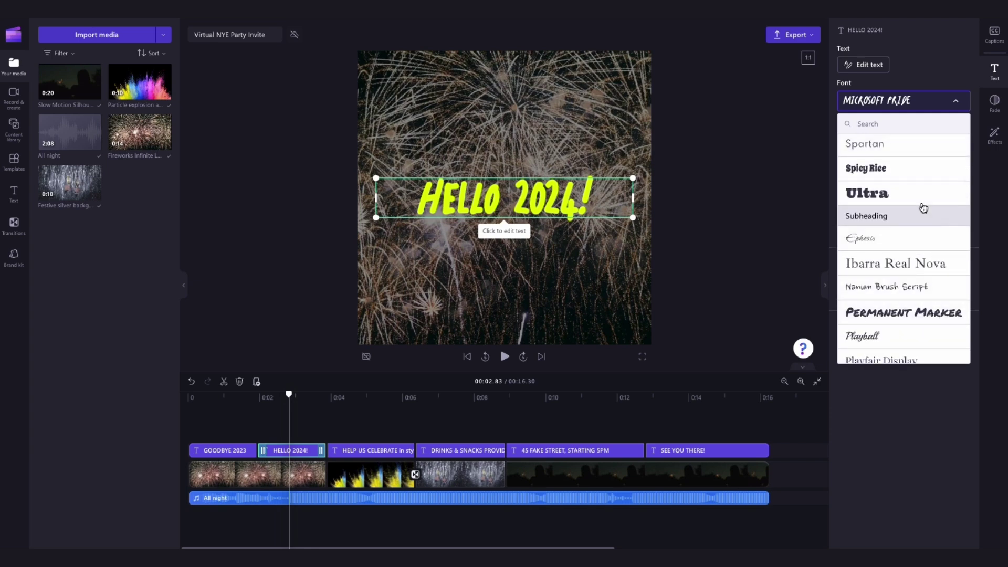
{"action": "left_click", "coordinate": [914, 194]}
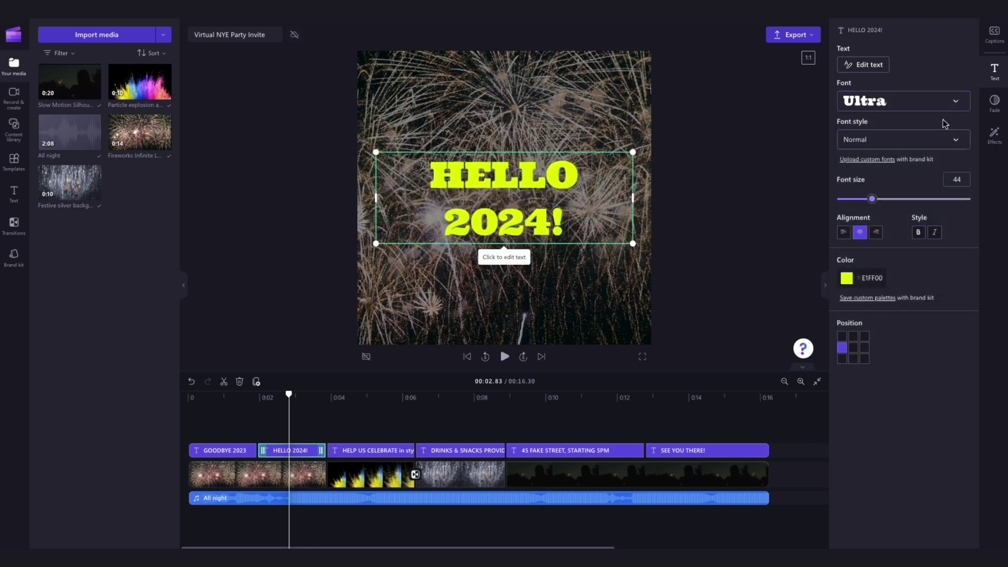
{"action": "left_click", "coordinate": [941, 106]}
{"action": "left_click", "coordinate": [911, 211]}
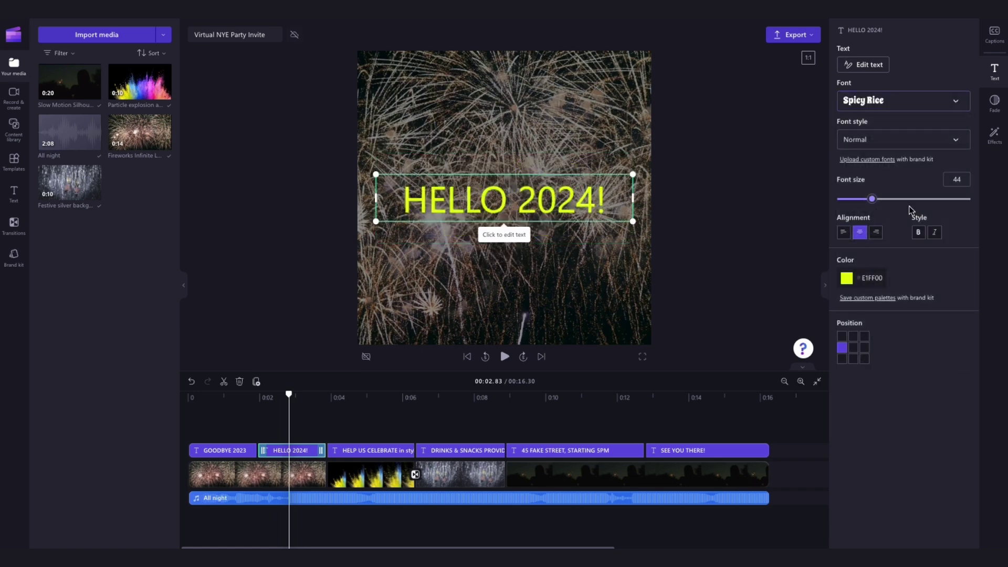
{"action": "left_click", "coordinate": [914, 100]}
{"action": "left_click", "coordinate": [893, 164]}
{"action": "left_click", "coordinate": [914, 100]}
{"action": "scroll", "coordinate": [925, 289], "scroll_direction": "down", "scroll_amount": 5}
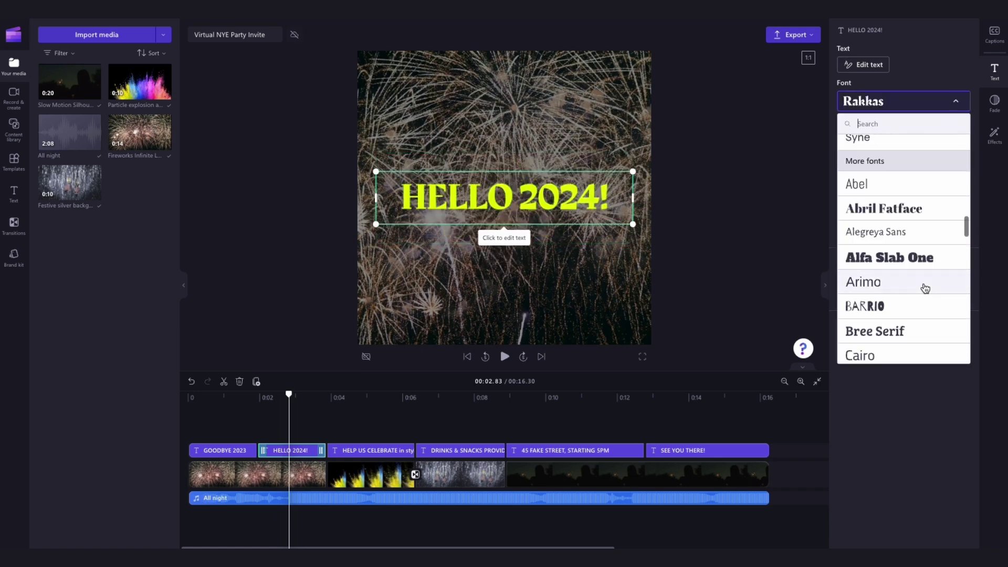
{"action": "left_click", "coordinate": [924, 287]}
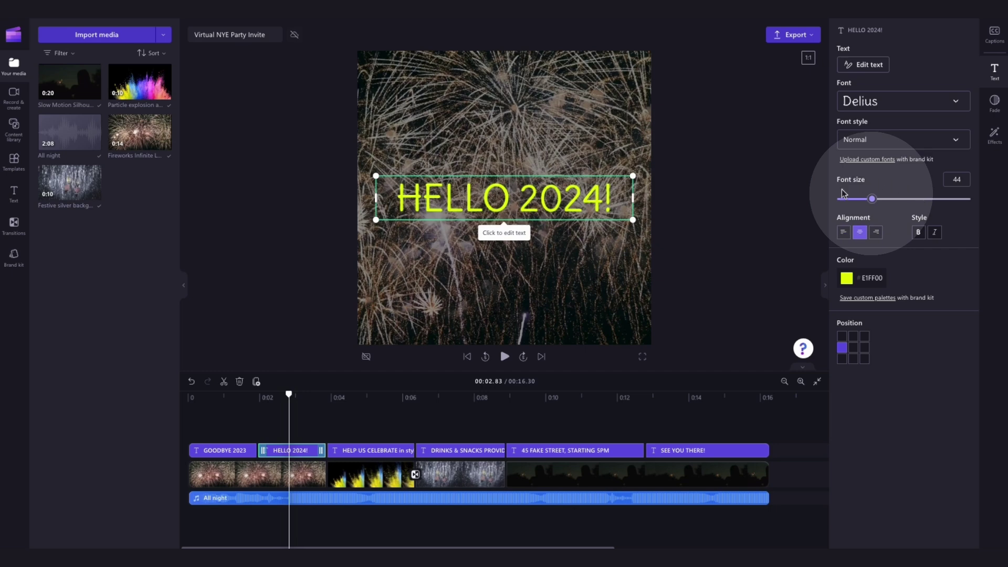
Adjust the title's font size, then set it in the Microsoft Pride font.
{"action": "mouse_move", "coordinate": [865, 195]}
{"action": "left_mouse_down"}
{"action": "mouse_move", "coordinate": [916, 198]}
{"action": "mouse_move", "coordinate": [859, 204]}
{"action": "mouse_move", "coordinate": [899, 203]}
{"action": "mouse_move", "coordinate": [876, 203]}
{"action": "left_mouse_up"}
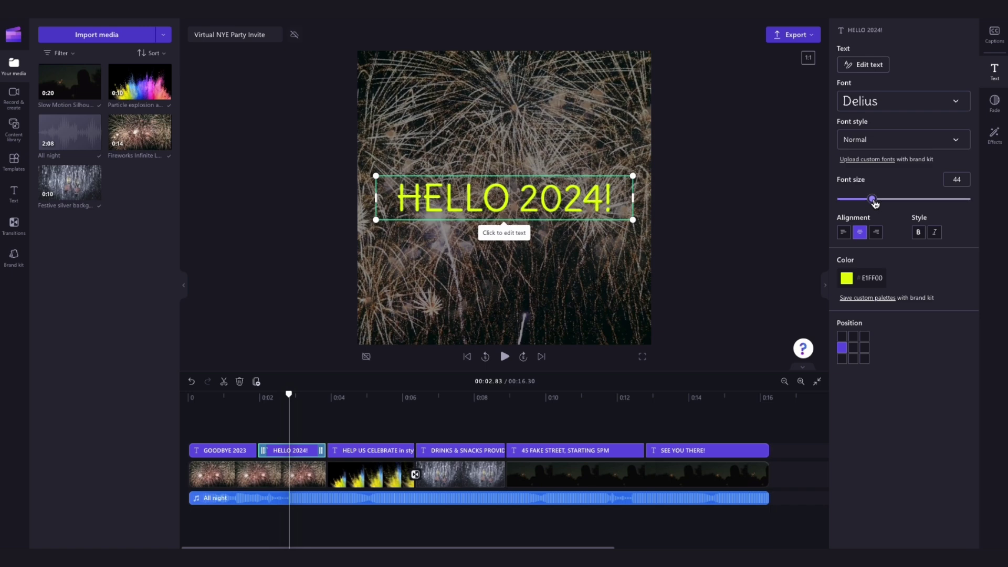
{"action": "left_click", "coordinate": [924, 104]}
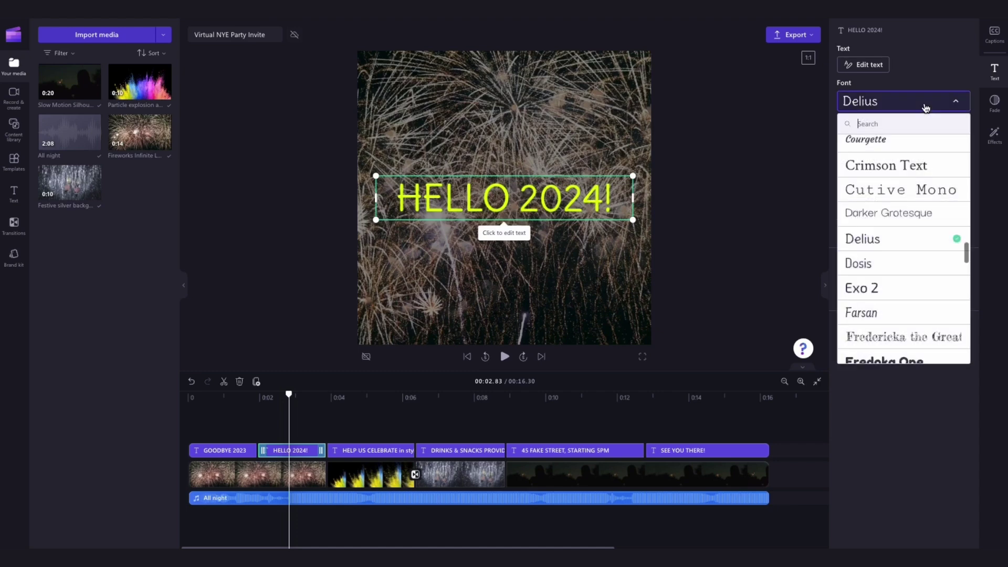
{"action": "scroll", "coordinate": [912, 205], "scroll_direction": "down", "scroll_amount": 5}
{"action": "scroll", "coordinate": [914, 207], "scroll_direction": "up", "scroll_amount": 10}
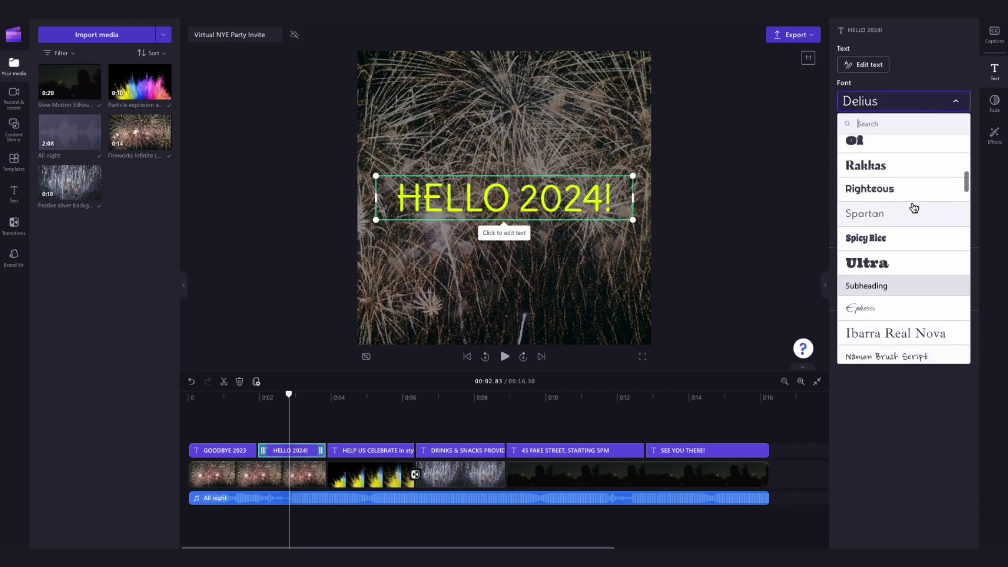
{"action": "scroll", "coordinate": [914, 207], "scroll_direction": "up", "scroll_amount": 1}
{"action": "left_click", "coordinate": [901, 245]}
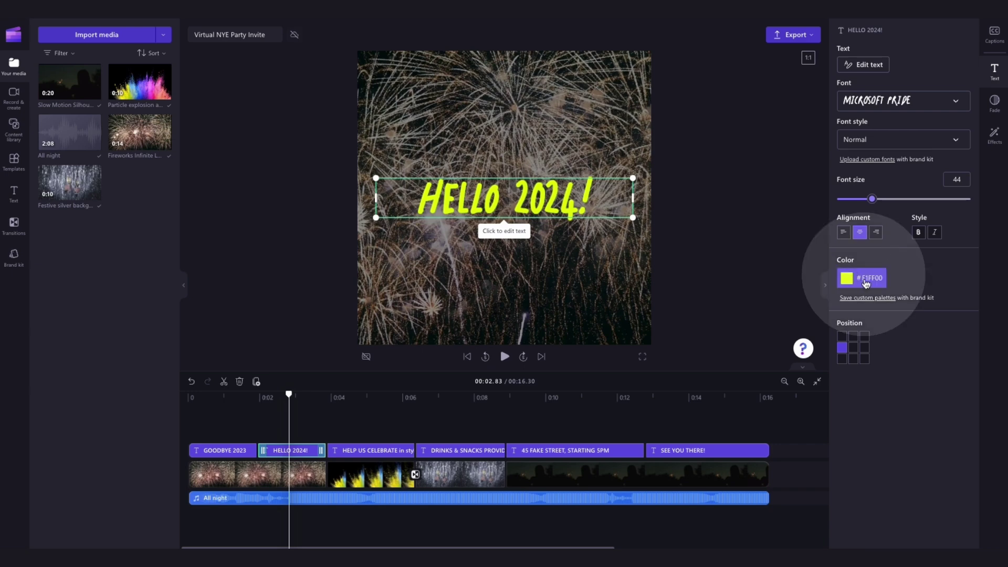
Recolour the HELLO 2024! title to bright green #A7F07B with the custom colour picker.
{"action": "left_click", "coordinate": [873, 281]}
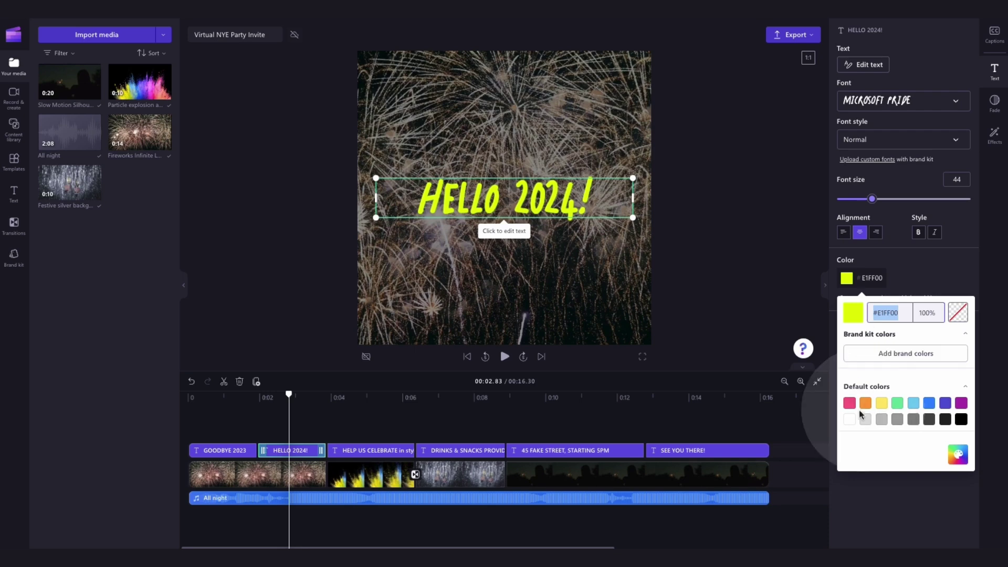
{"action": "left_click", "coordinate": [914, 403]}
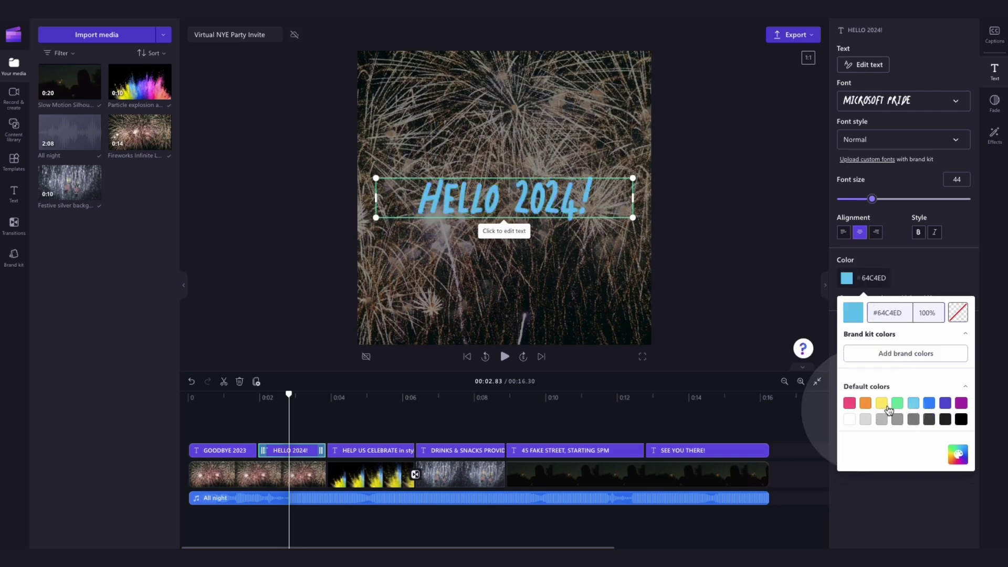
{"action": "left_click", "coordinate": [882, 403]}
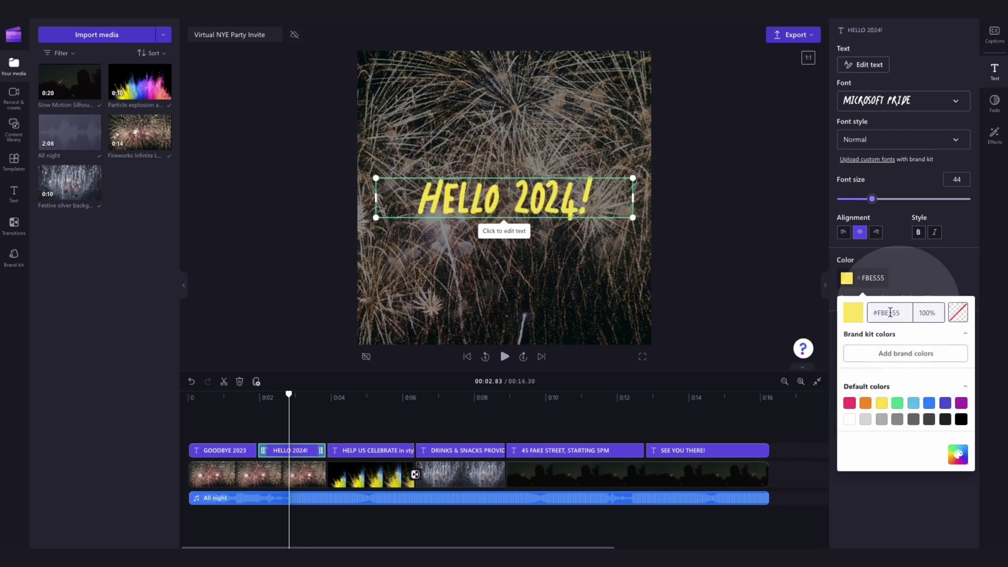
{"action": "left_click", "coordinate": [958, 455]}
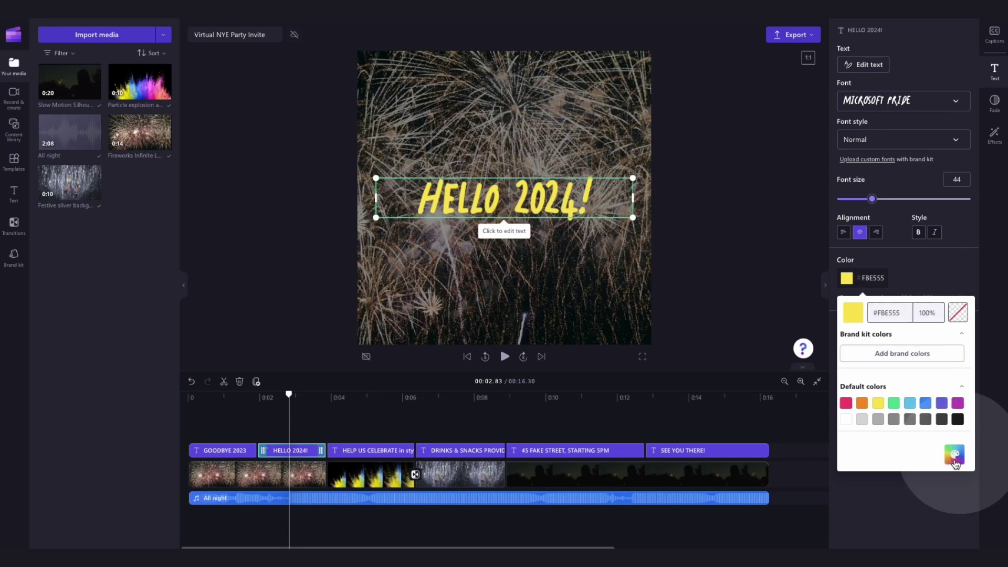
{"action": "left_click", "coordinate": [918, 371]}
{"action": "left_click_drag", "start_coordinate": [922, 424], "coordinate": [901, 420]}
{"action": "left_click", "coordinate": [905, 336]}
{"action": "left_click", "coordinate": [880, 420]}
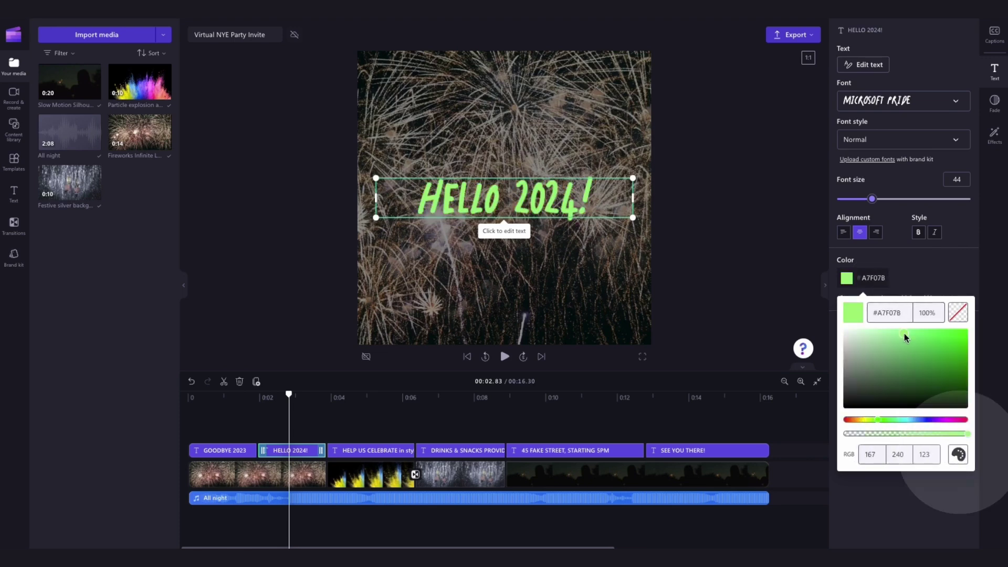
{"action": "left_click", "coordinate": [879, 296]}
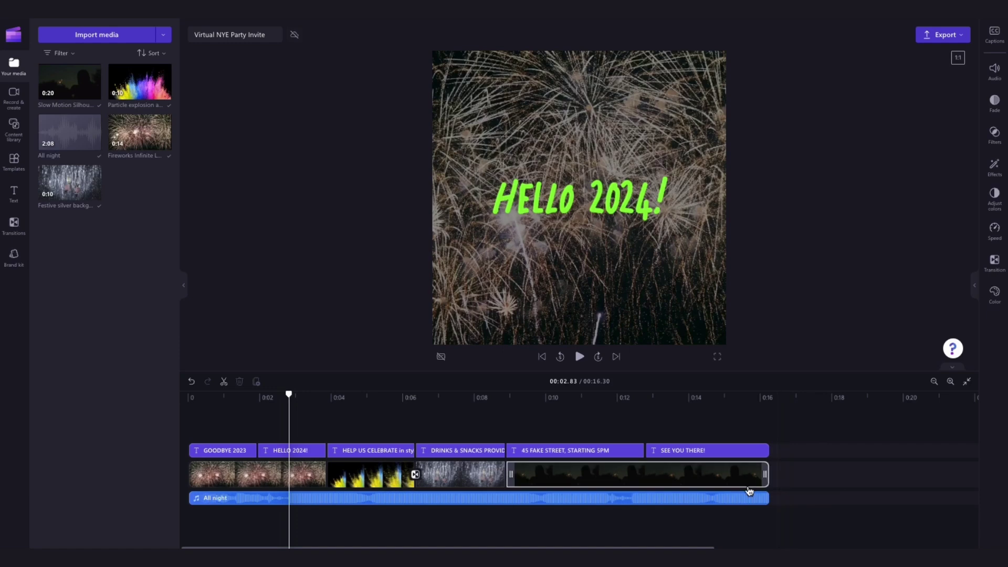
Browse the Content library's music and open the Happy and upbeat collection.
{"action": "left_click", "coordinate": [608, 501]}
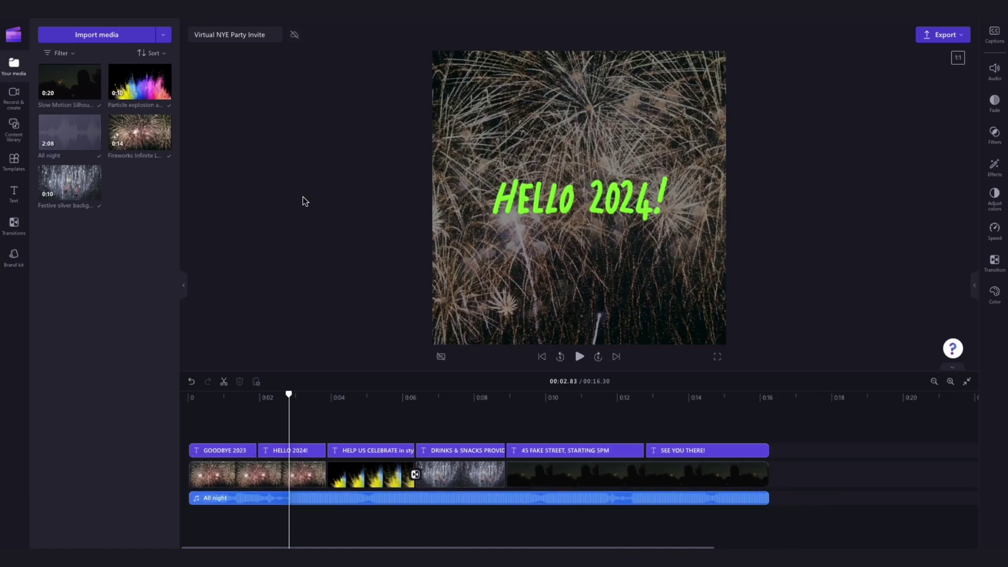
{"action": "mouse_move", "coordinate": [78, 129]}
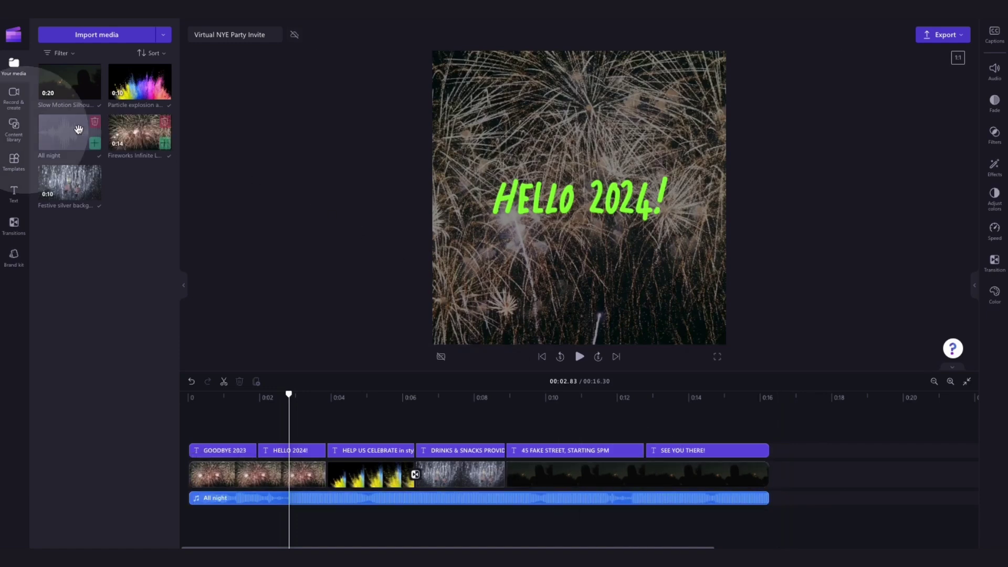
{"action": "left_click", "coordinate": [14, 126]}
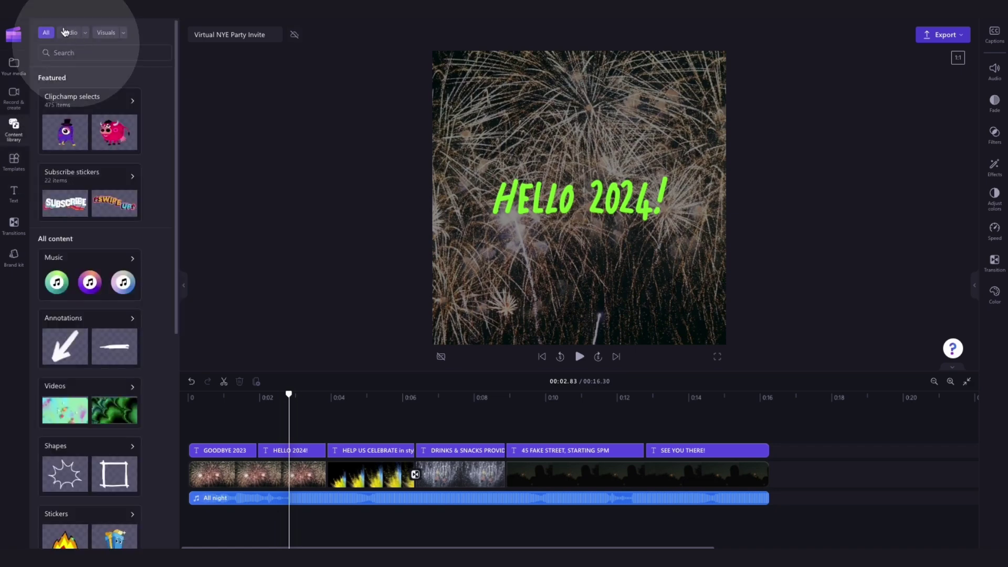
{"action": "left_click", "coordinate": [86, 34]}
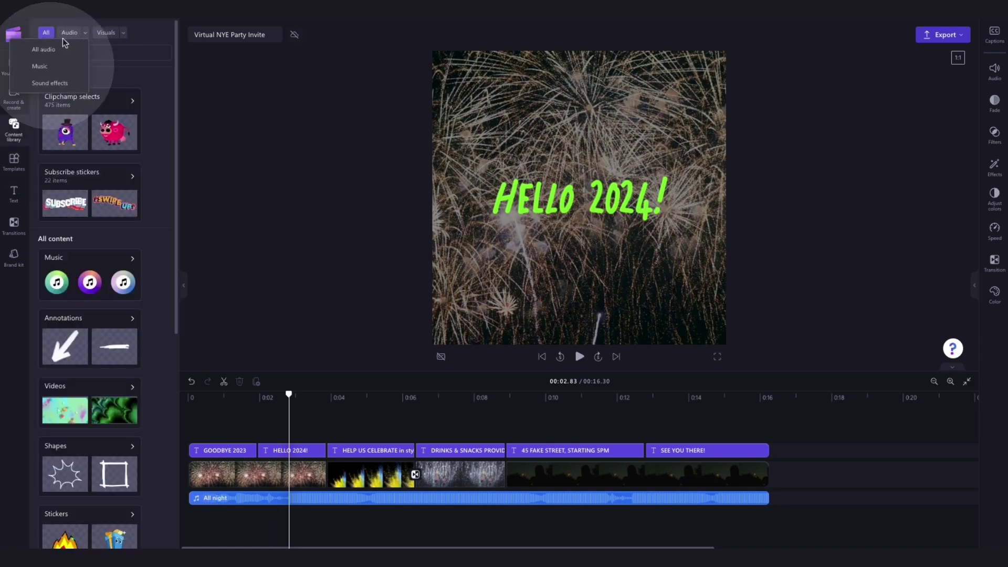
{"action": "left_click", "coordinate": [57, 65]}
{"action": "scroll", "coordinate": [149, 204], "scroll_direction": "down", "scroll_amount": 7}
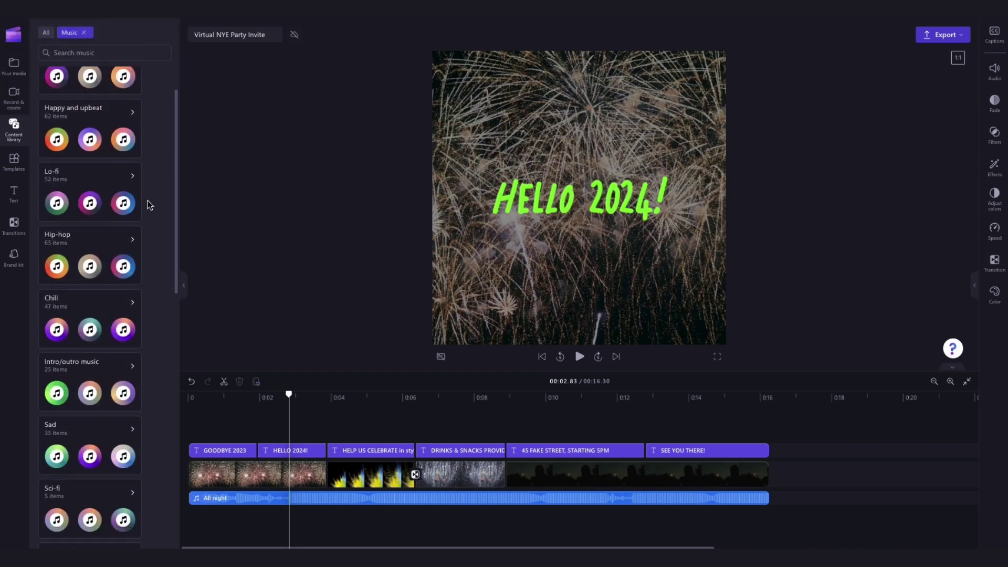
{"action": "scroll", "coordinate": [149, 205], "scroll_direction": "down", "scroll_amount": 3}
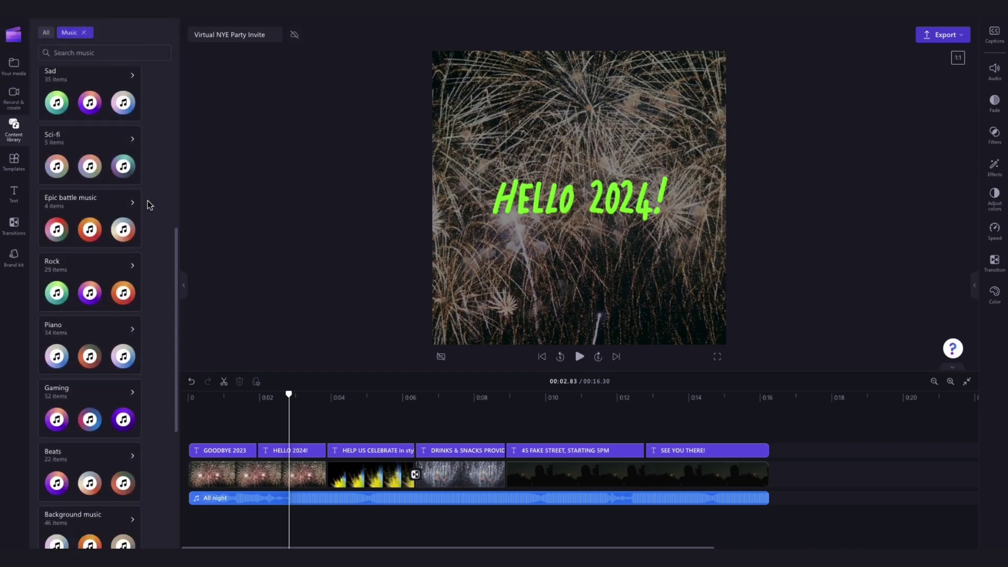
{"action": "scroll", "coordinate": [149, 205], "scroll_direction": "down", "scroll_amount": 2}
{"action": "scroll", "coordinate": [149, 205], "scroll_direction": "up", "scroll_amount": 10}
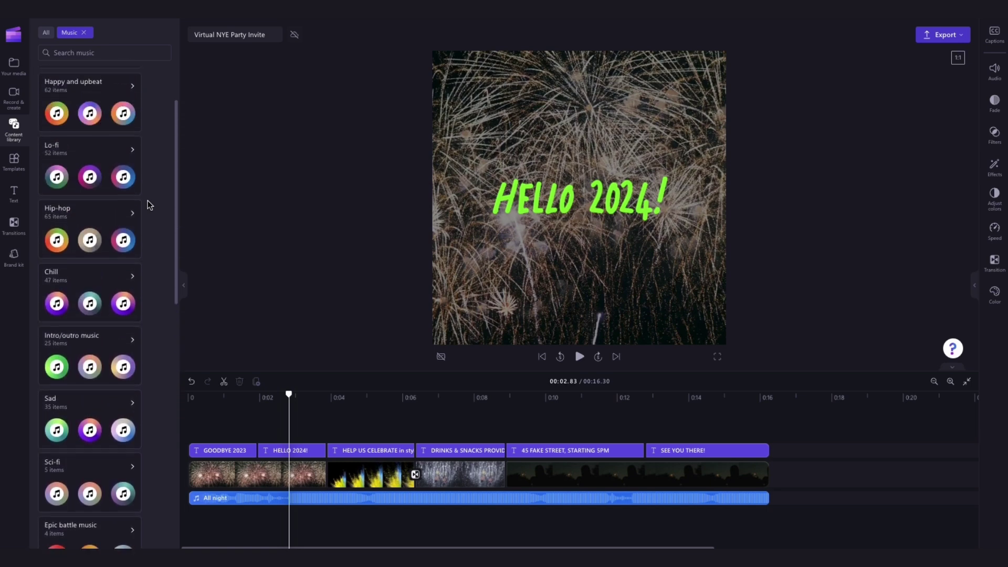
{"action": "left_click", "coordinate": [77, 222]}
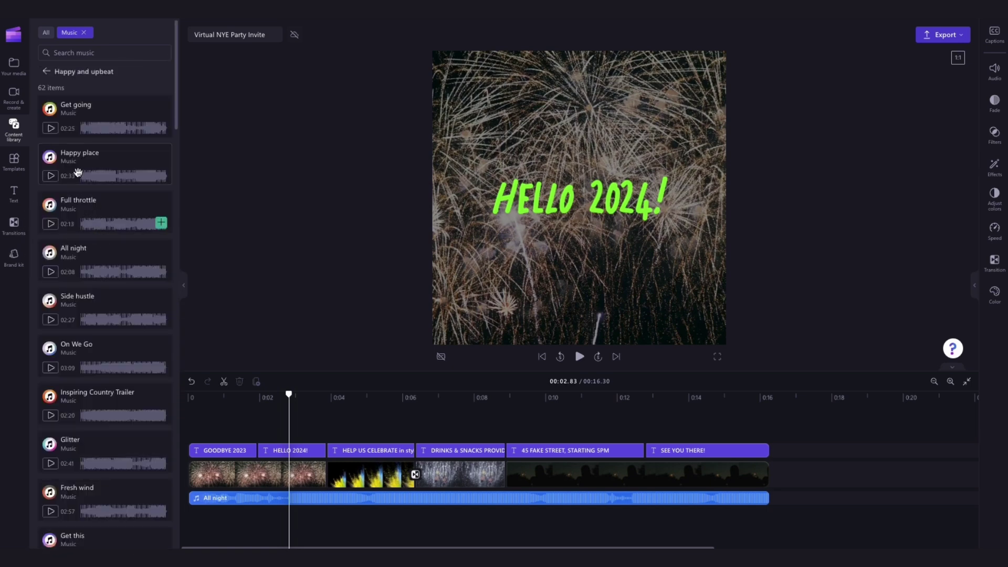
Preview Get going, Happy place and Full throttle, then swap All night for Full throttle.
{"action": "left_click", "coordinate": [51, 129]}
{"action": "left_click", "coordinate": [50, 176]}
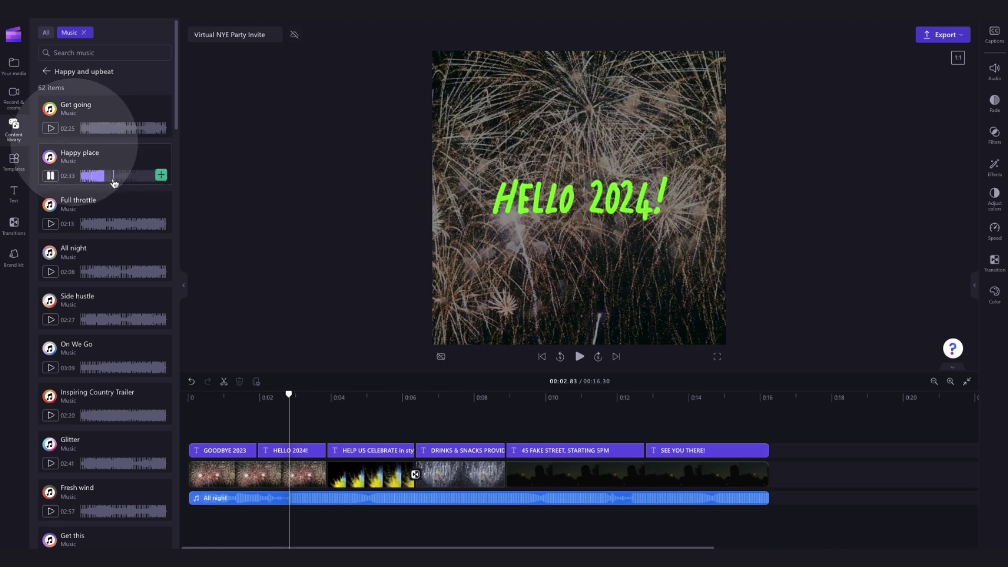
{"action": "left_click", "coordinate": [50, 223]}
{"action": "left_click", "coordinate": [51, 224]}
{"action": "left_click", "coordinate": [113, 216]}
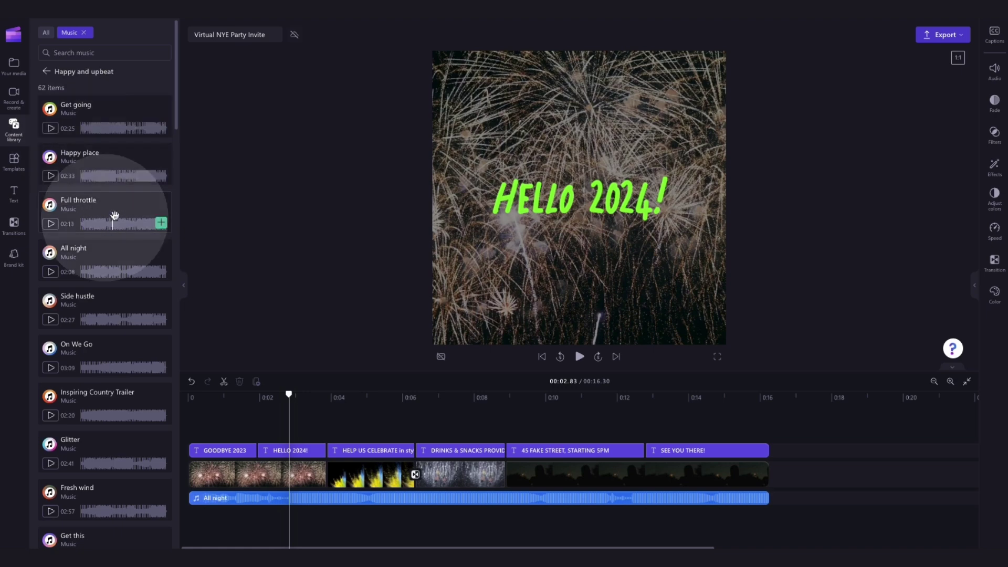
{"action": "left_click_drag", "start_coordinate": [95, 208], "coordinate": [302, 502]}
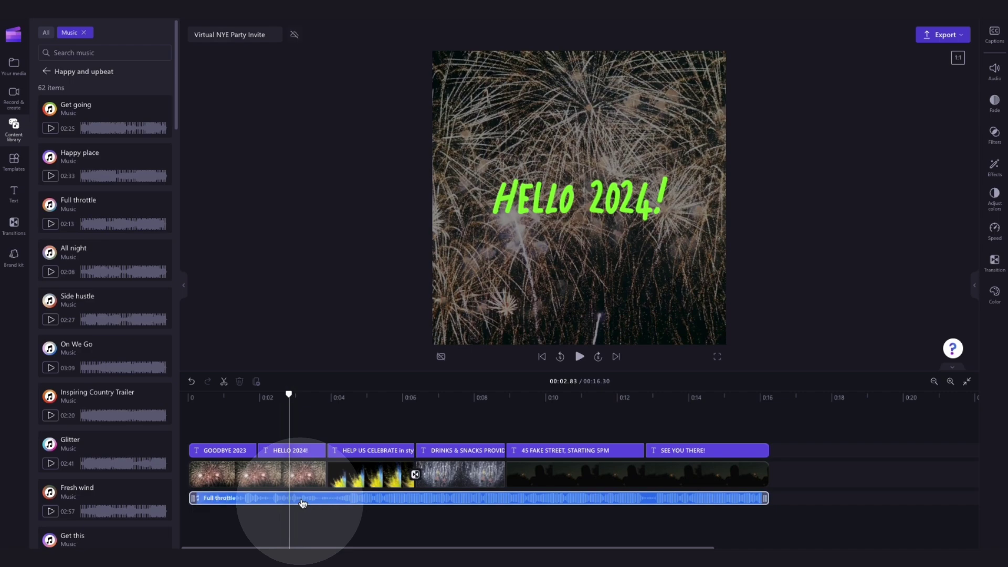
{"action": "left_click", "coordinate": [580, 357]}
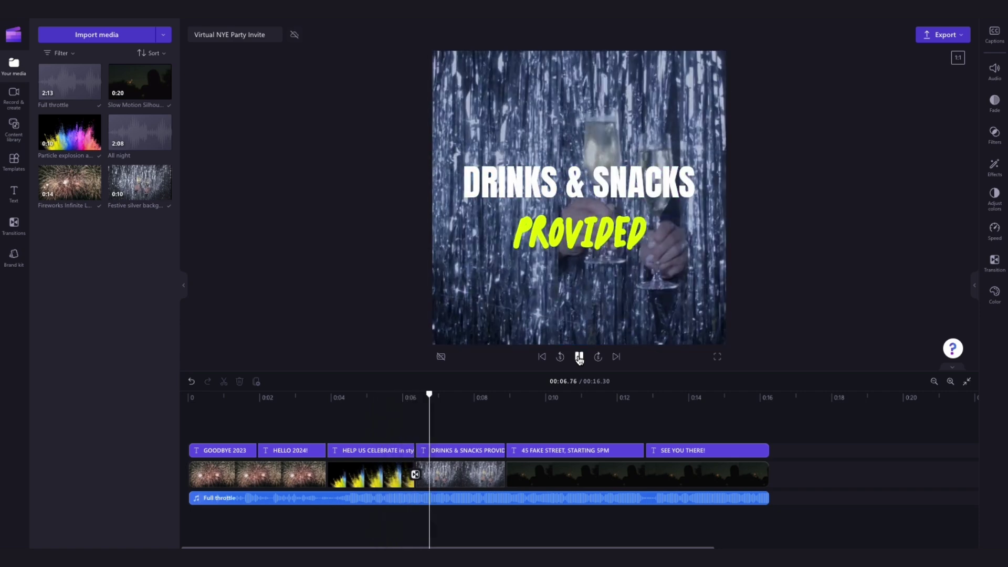
Pause on the DRINKS & SNACKS scene and export the invite at 1080p.
{"action": "left_click", "coordinate": [580, 357]}
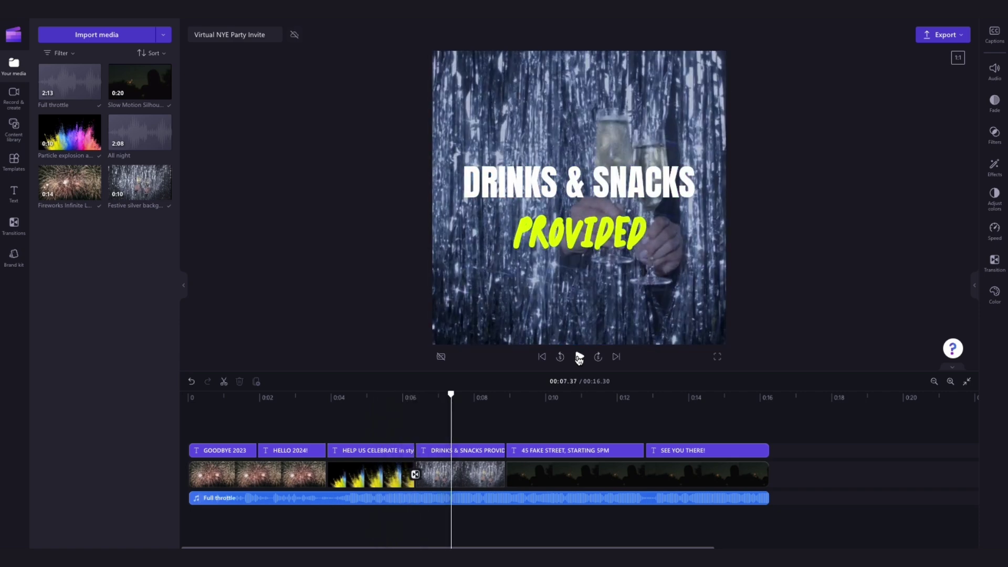
{"action": "left_click", "coordinate": [947, 34]}
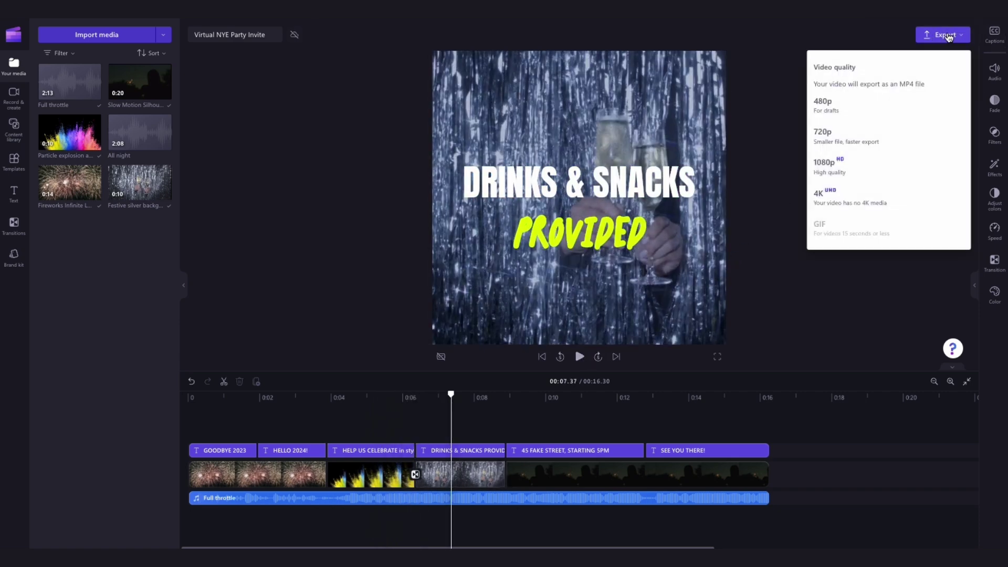
{"action": "left_click", "coordinate": [860, 168]}
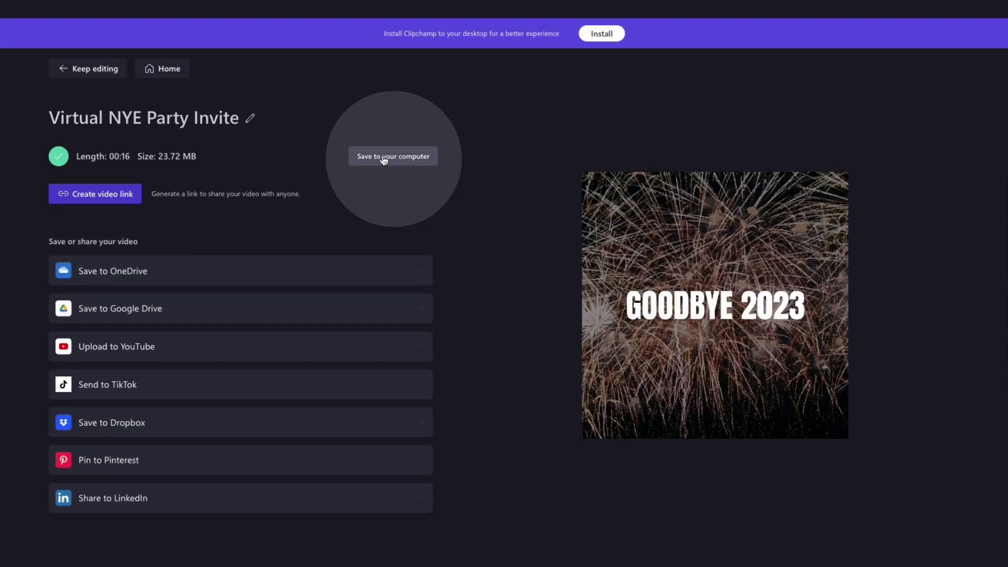
Save the export to Documents as Virtual NYE Party Invite.mp4.
{"action": "left_click", "coordinate": [396, 157]}
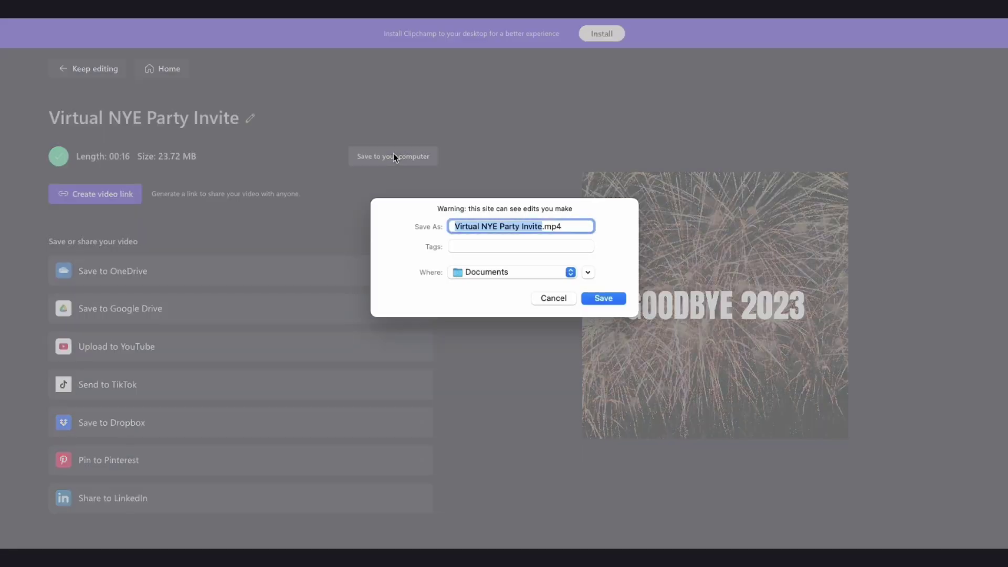
{"action": "left_click", "coordinate": [609, 300]}
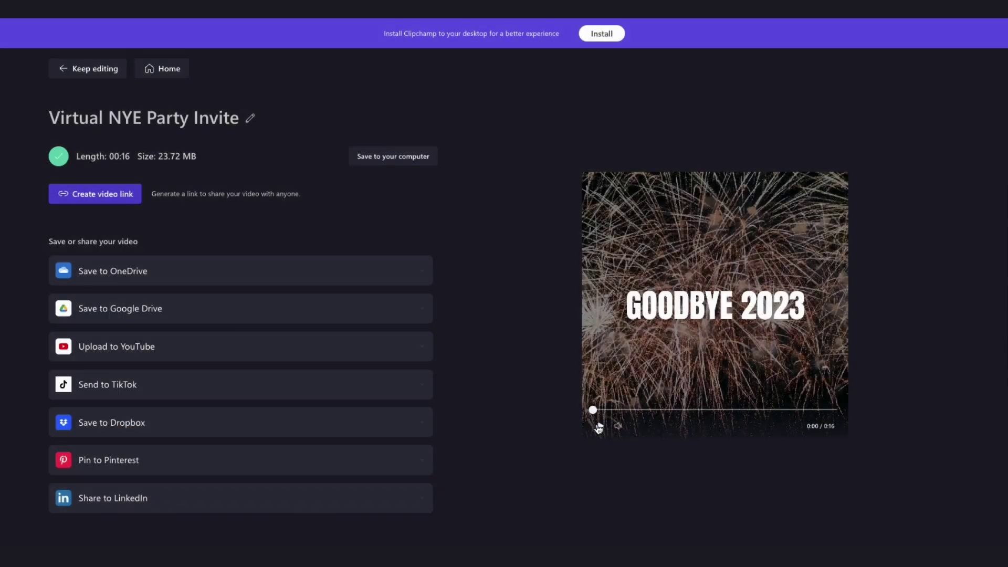